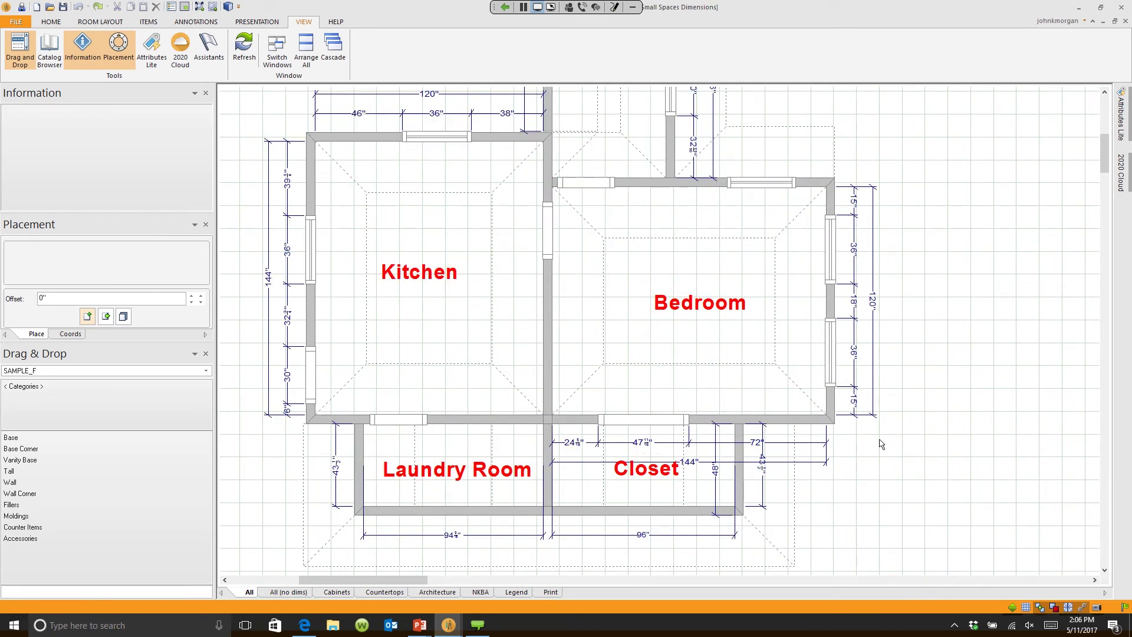
Move the 144" dimension line out of the Closet and place it outside the plan, below the 96" dimension
scroll(880, 443, up, 5)
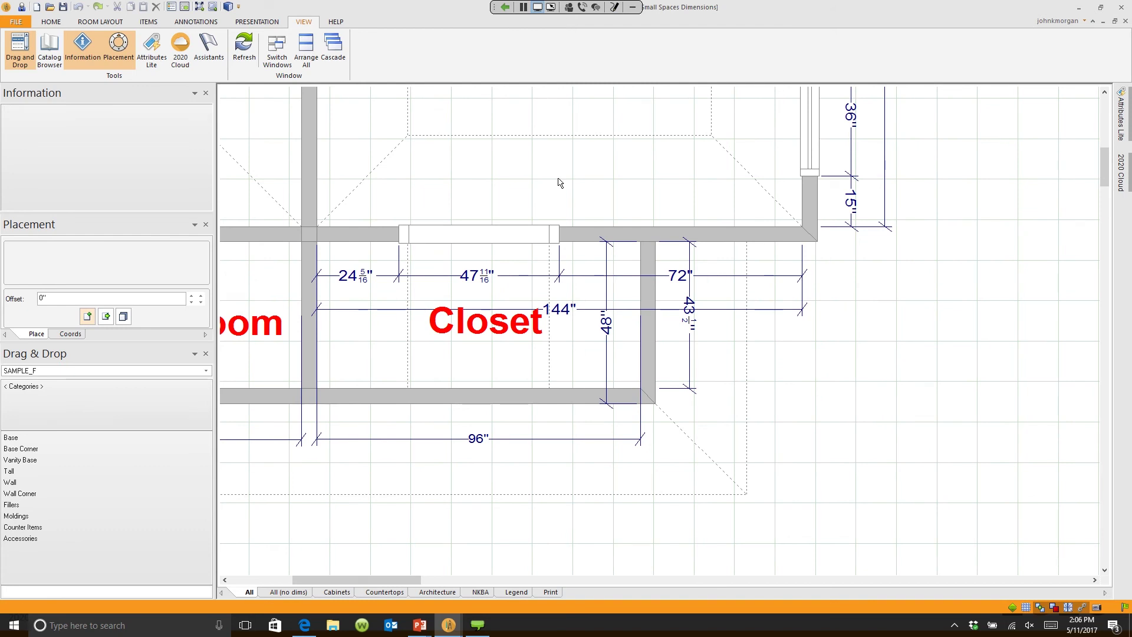
click(772, 309)
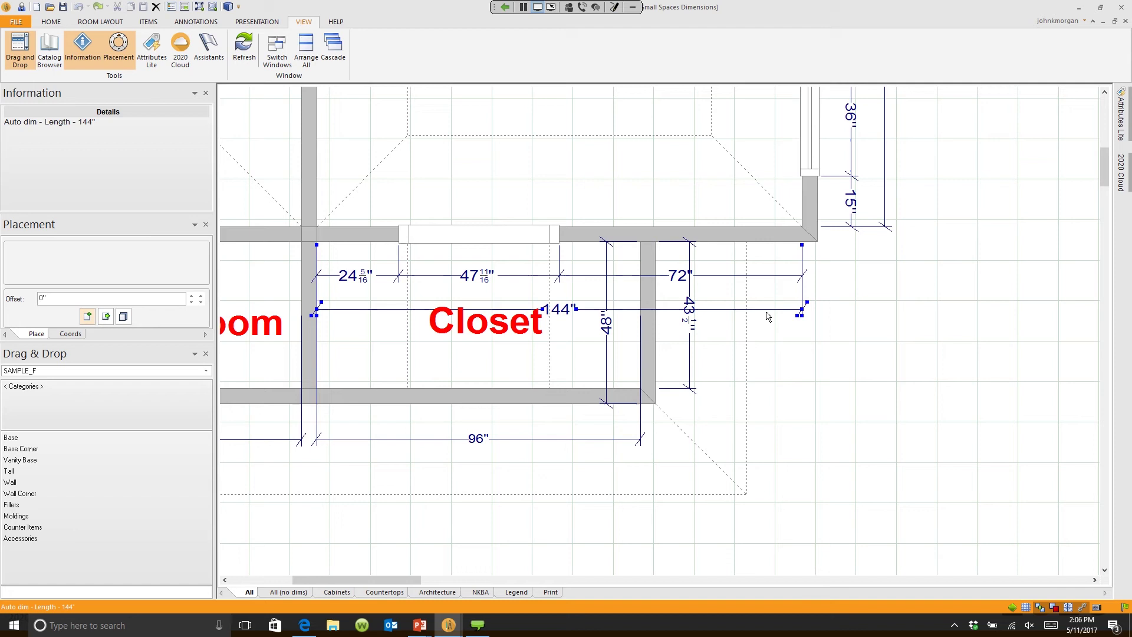
click(766, 316)
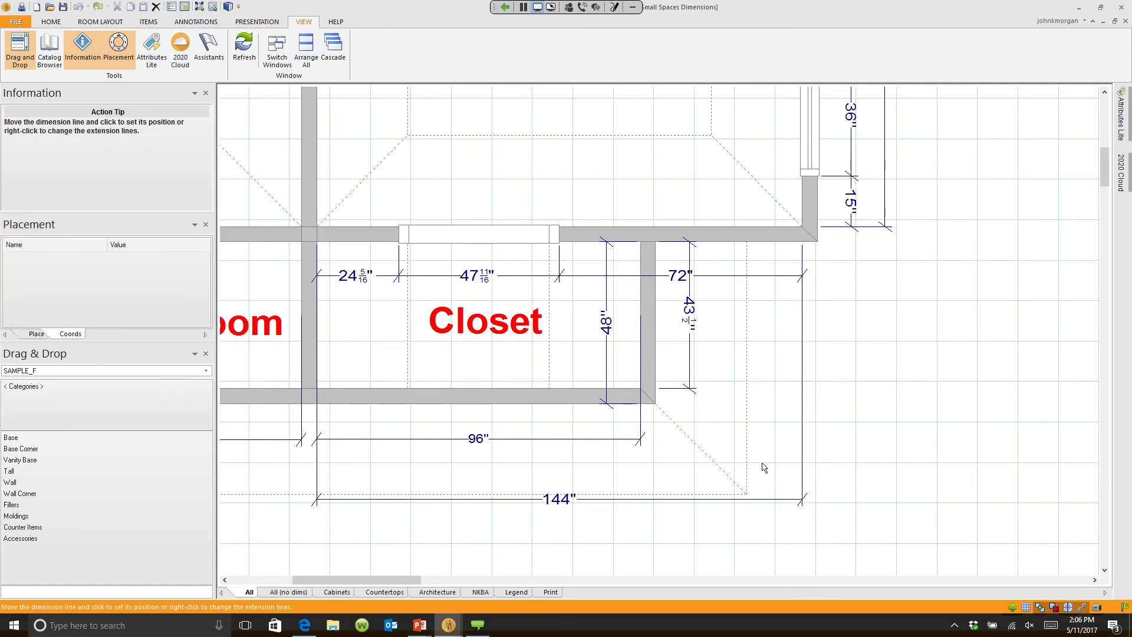
click(760, 500)
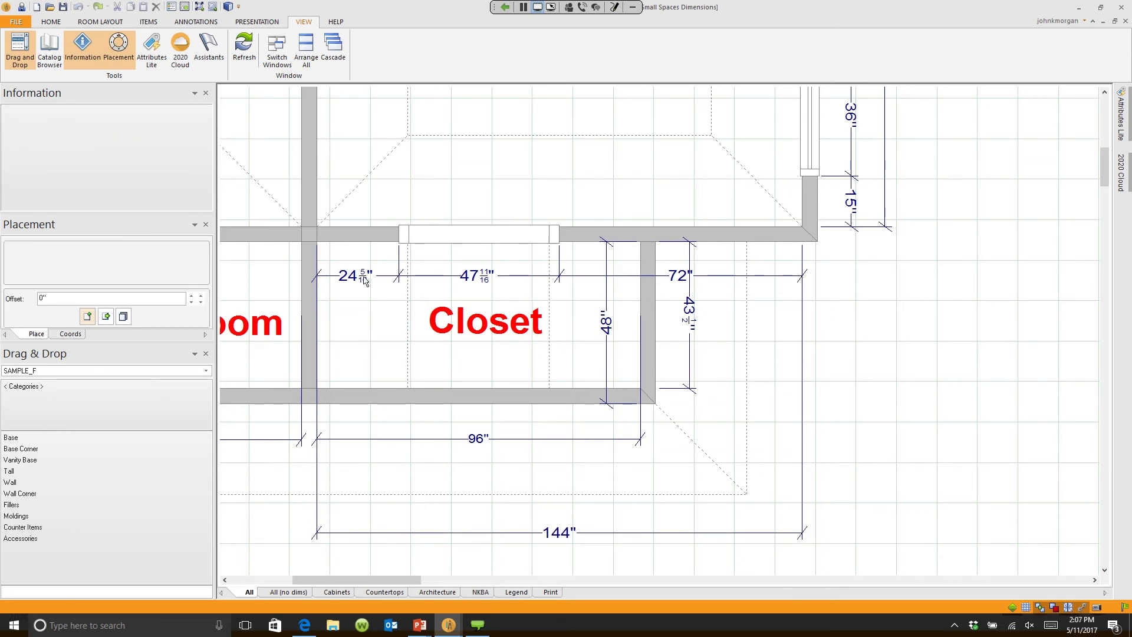
click(678, 470)
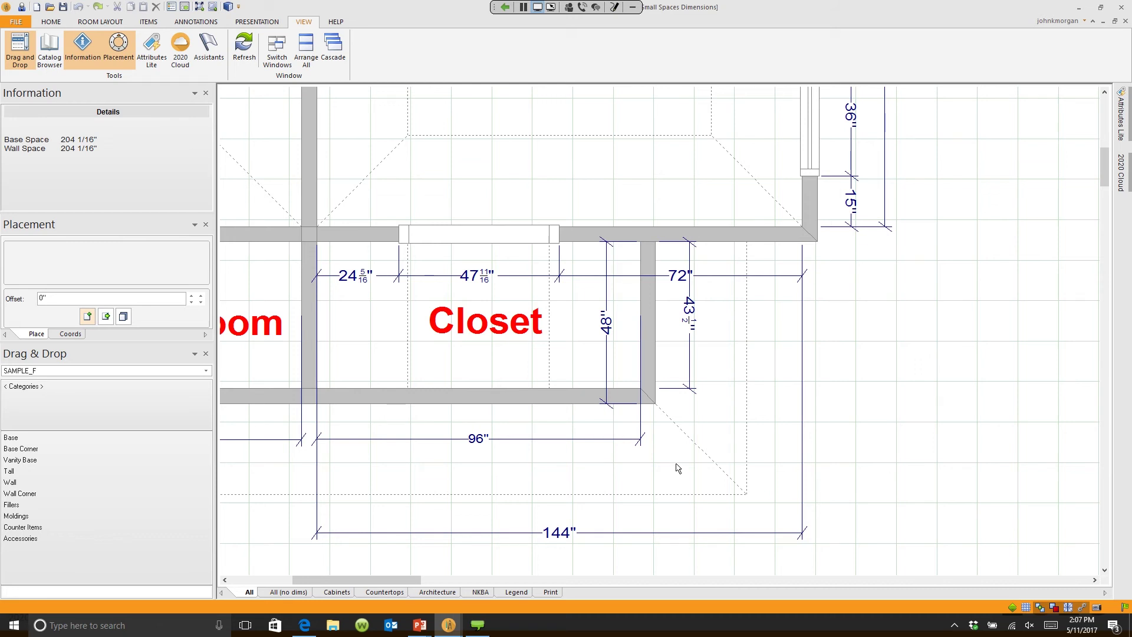
click(598, 446)
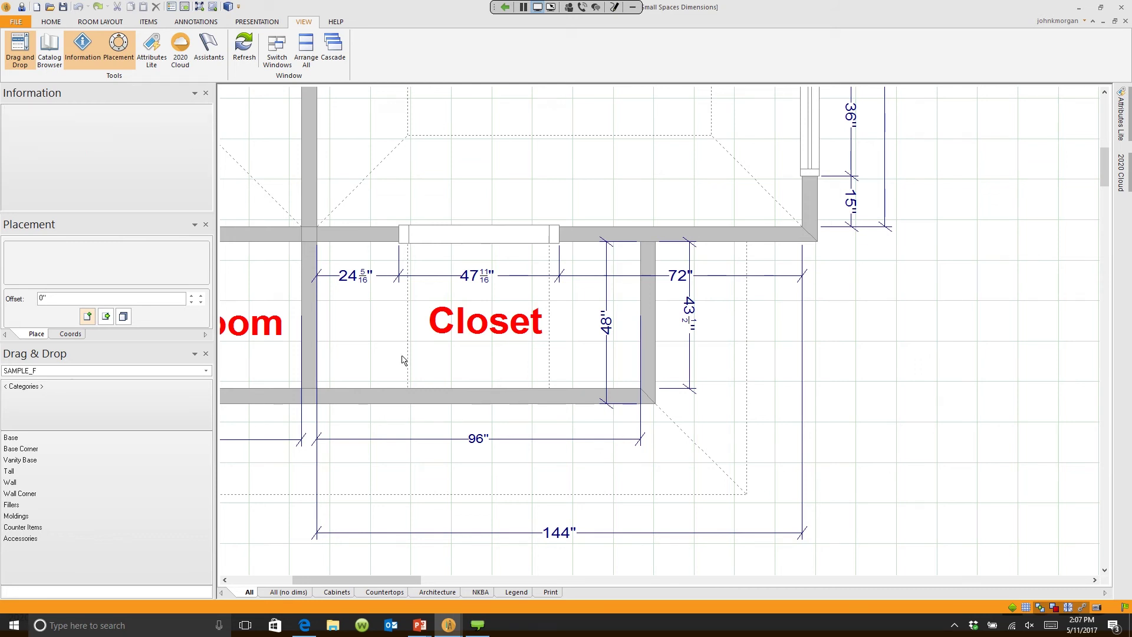
Hide the continuous openings dimension across the Closet and the 48" length dimension inside it
right_click(355, 282)
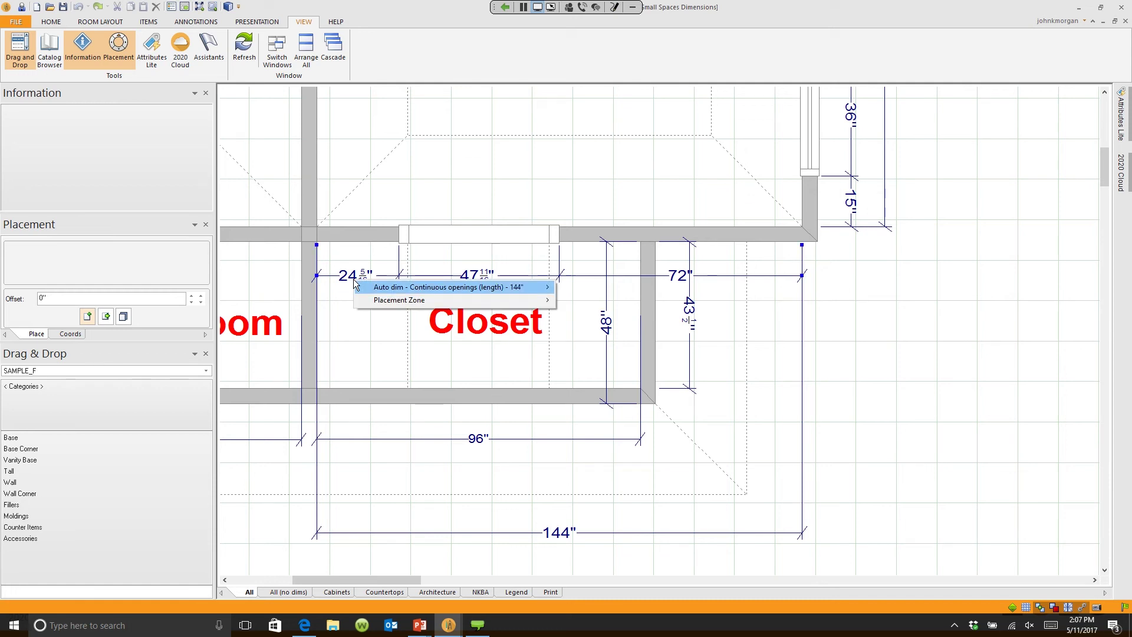
mouse_move(408, 287)
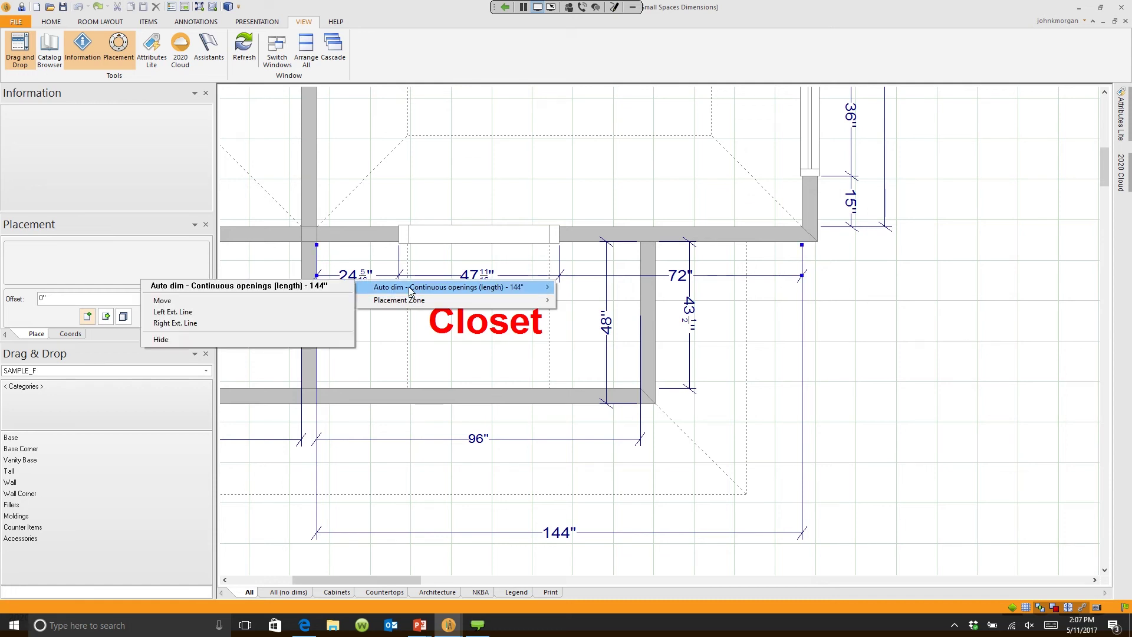
click(296, 337)
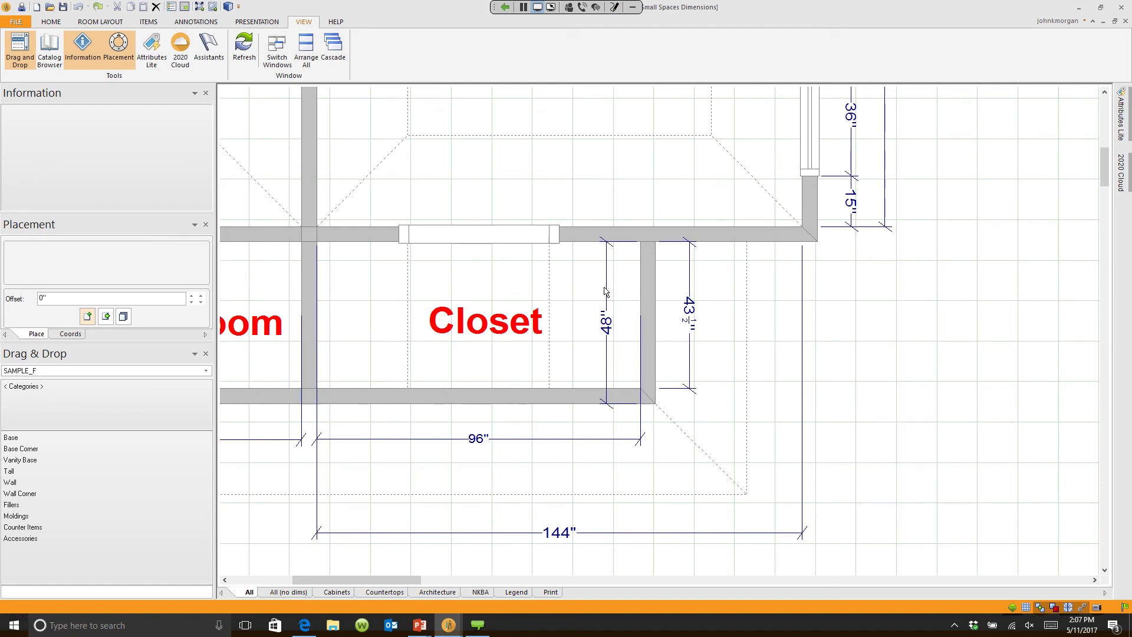
right_click(608, 373)
mouse_move(614, 378)
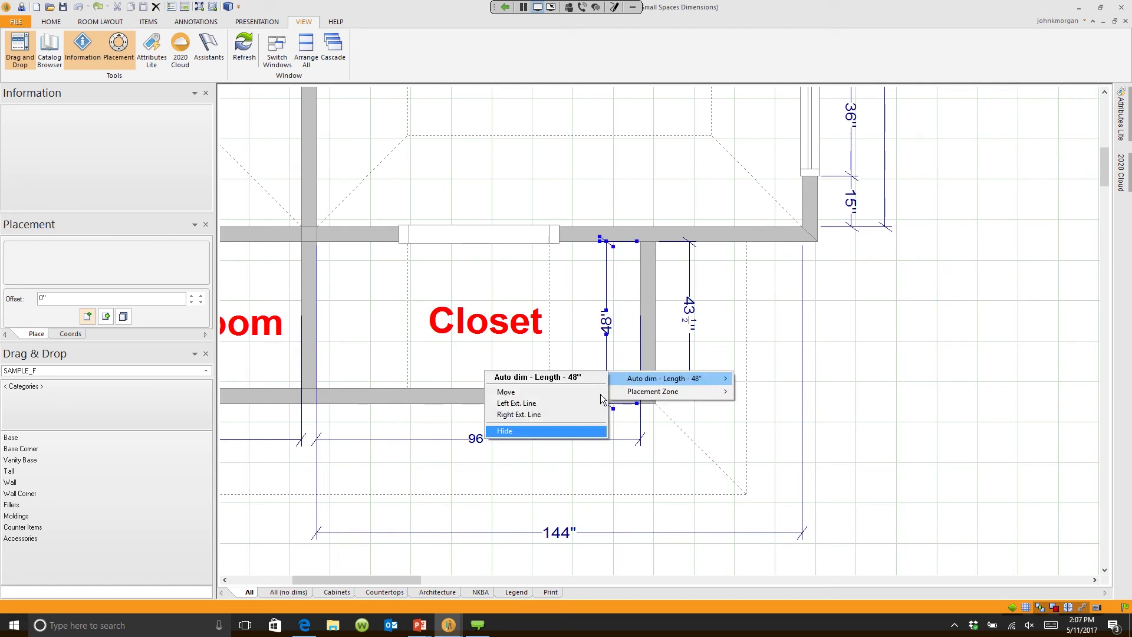
click(574, 430)
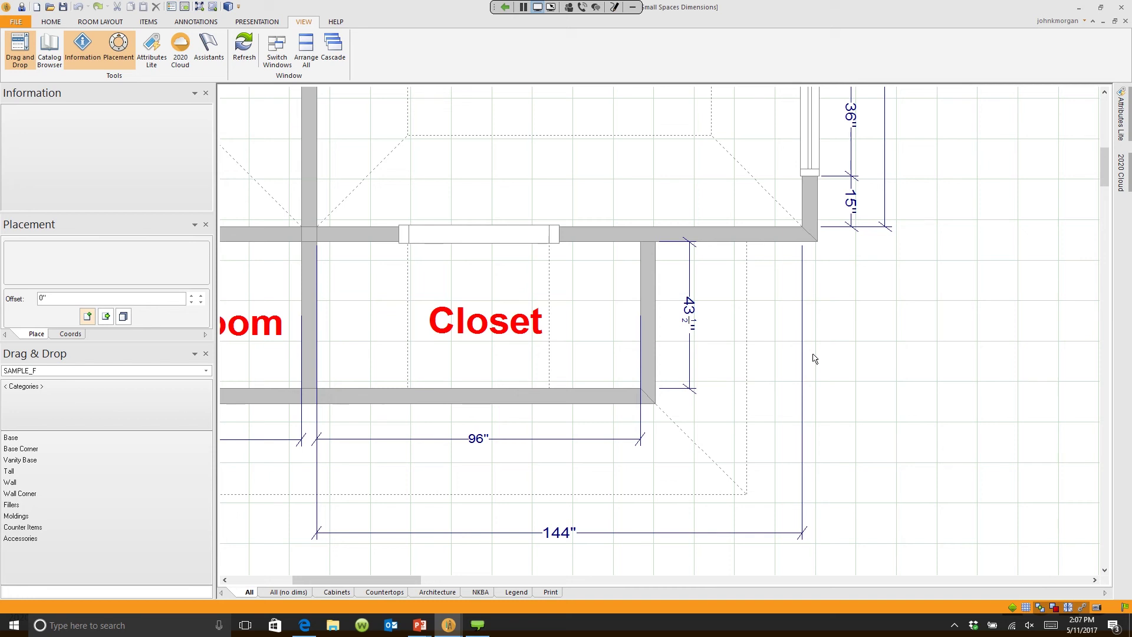
Open the list of hidden items in the All view's display settings and keep the floor plan visible beside the dialog
scroll(813, 358, down, 4)
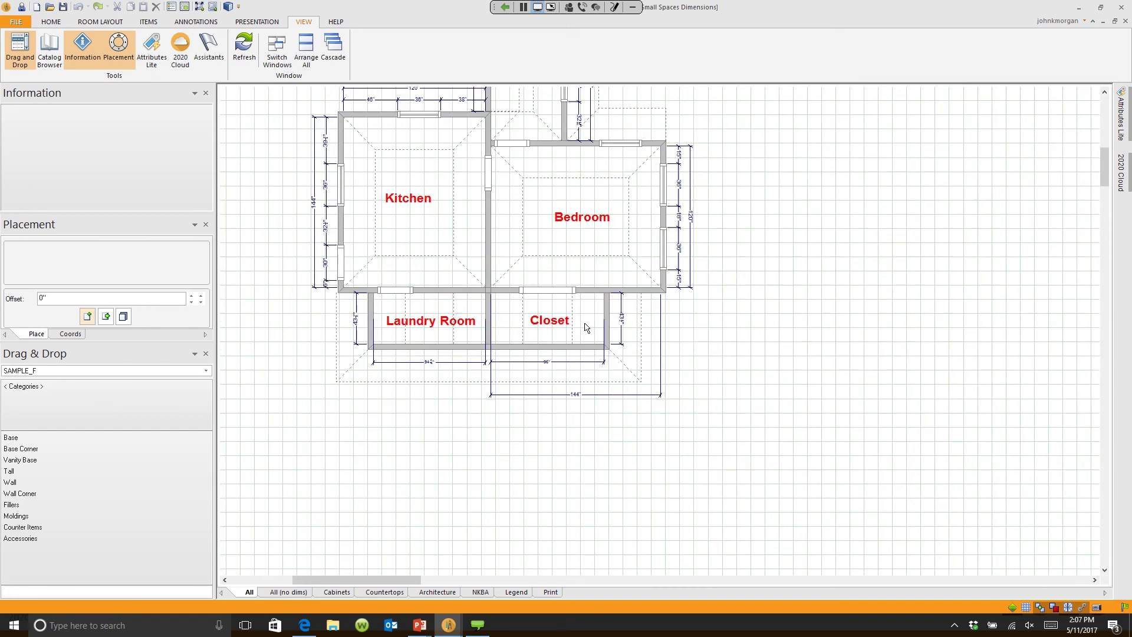
middle_drag(584, 323, 641, 376)
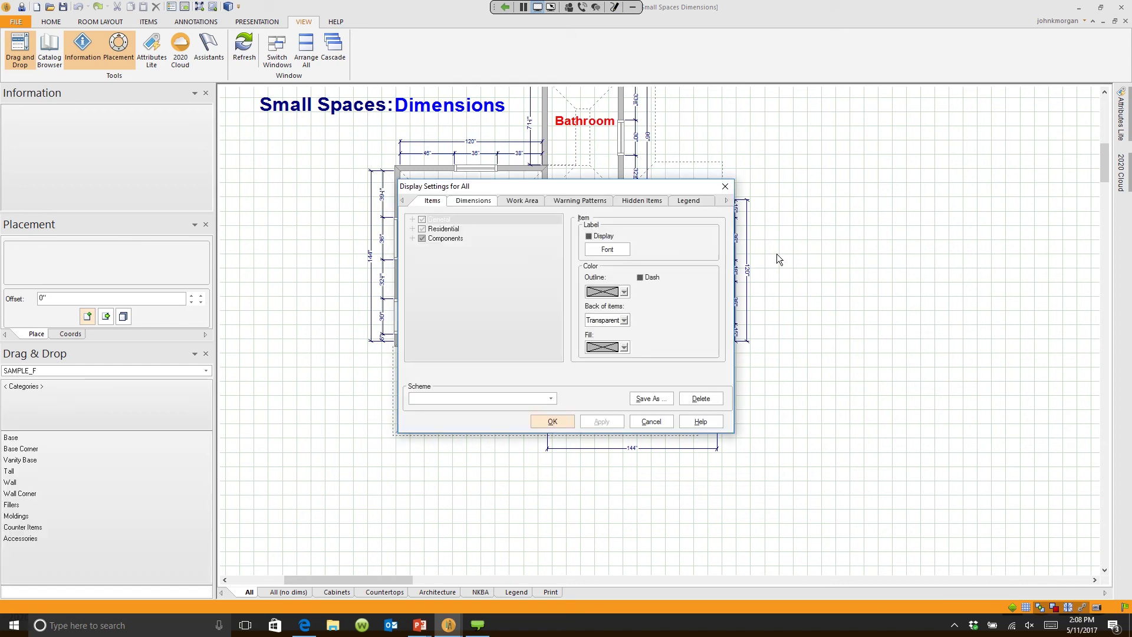
click(631, 201)
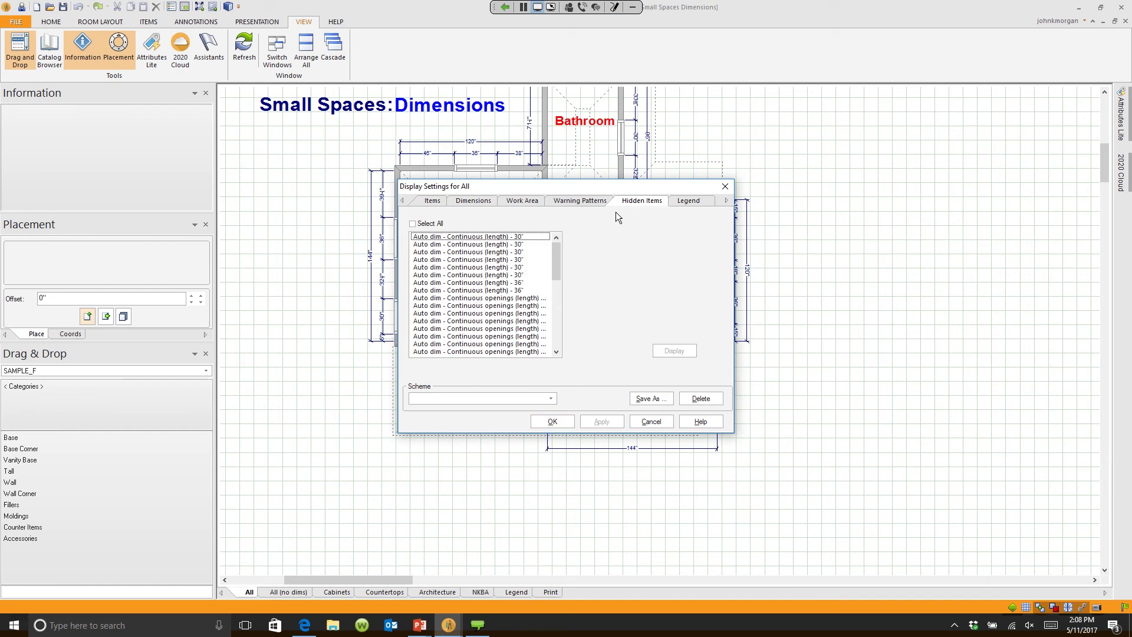
mouse_move(555, 244)
mouse_down()
mouse_move(554, 314)
mouse_move(555, 243)
mouse_up()
drag(591, 183, 249, 154)
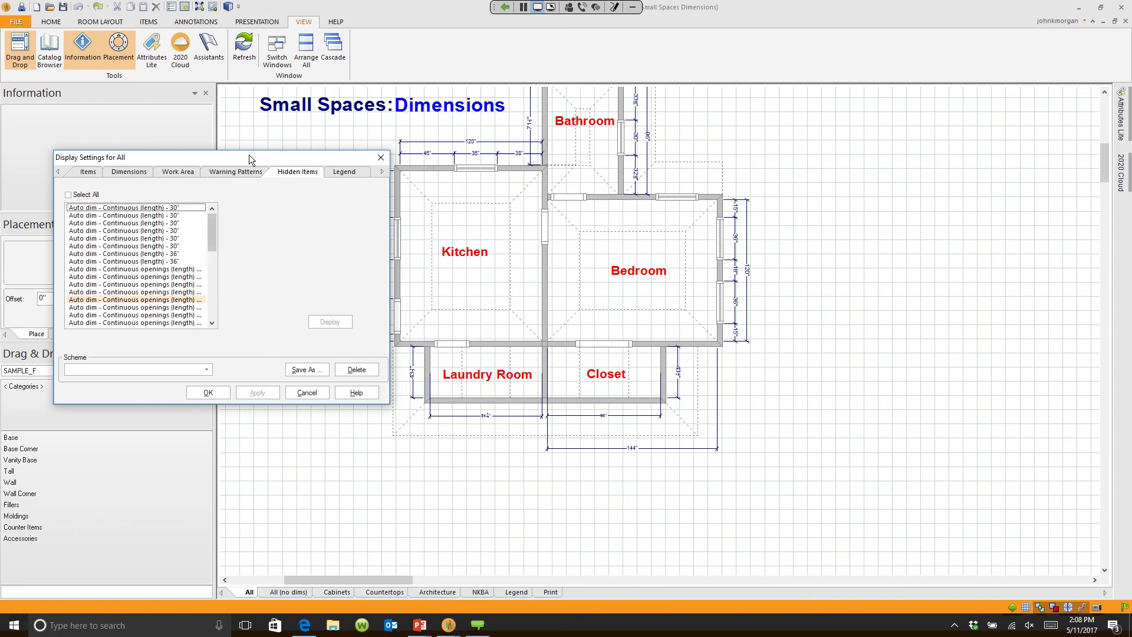
Select several hidden dimensions, including "Auto dim - Length - 204 1/16"", to locate them in the plan, and close the settings without redisplaying any
click(182, 293)
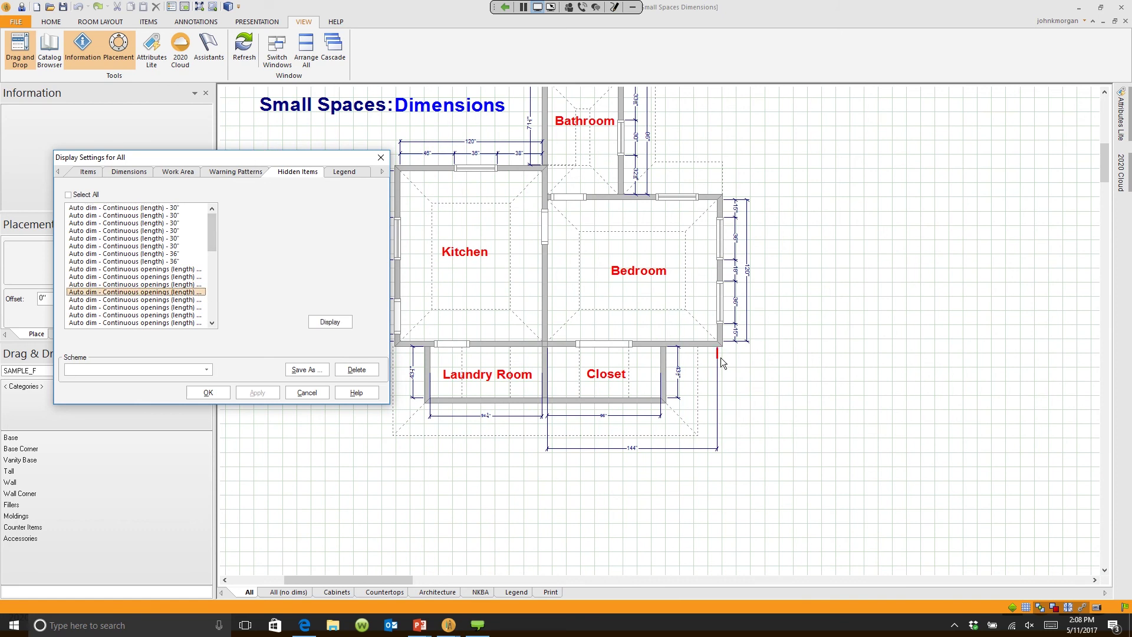
ctrl+click(184, 324)
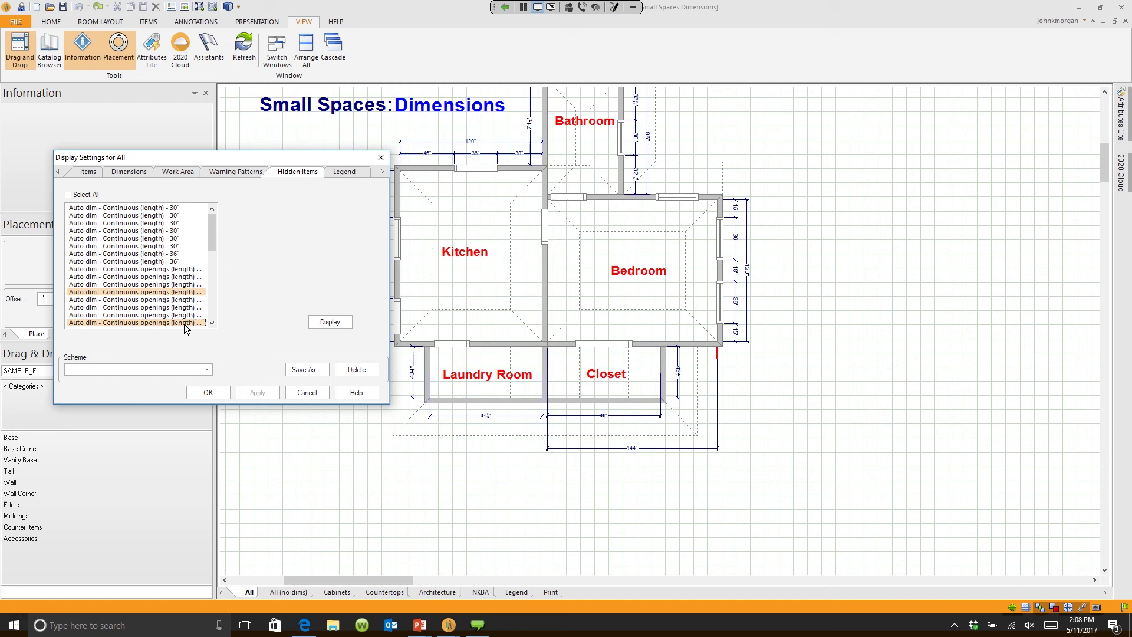
ctrl+click(180, 284)
ctrl+click(177, 270)
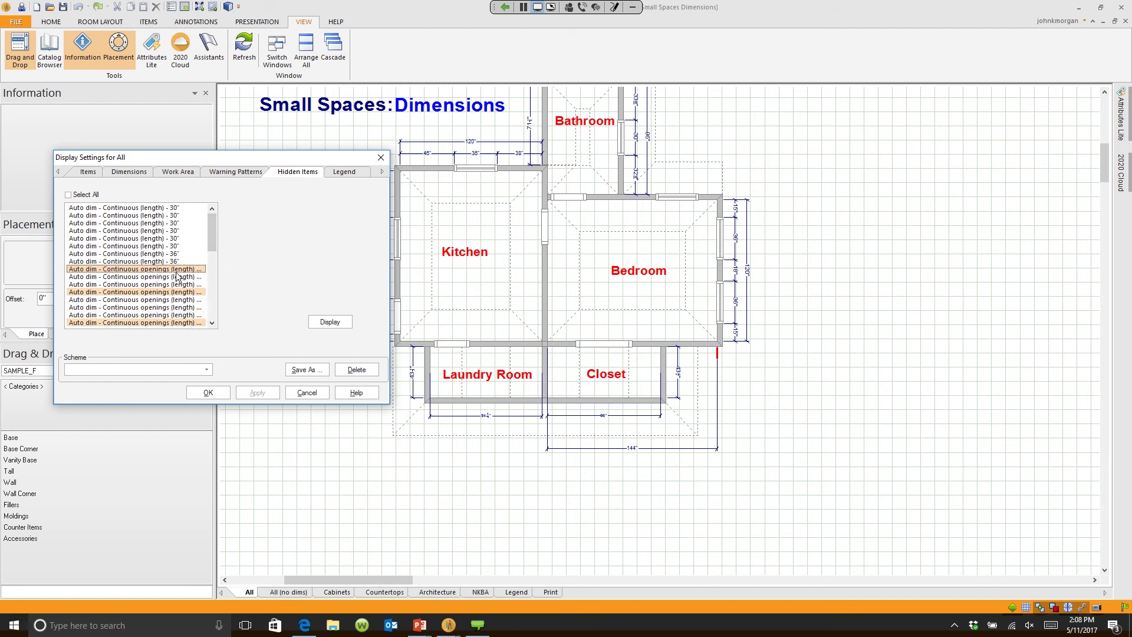
ctrl+click(160, 239)
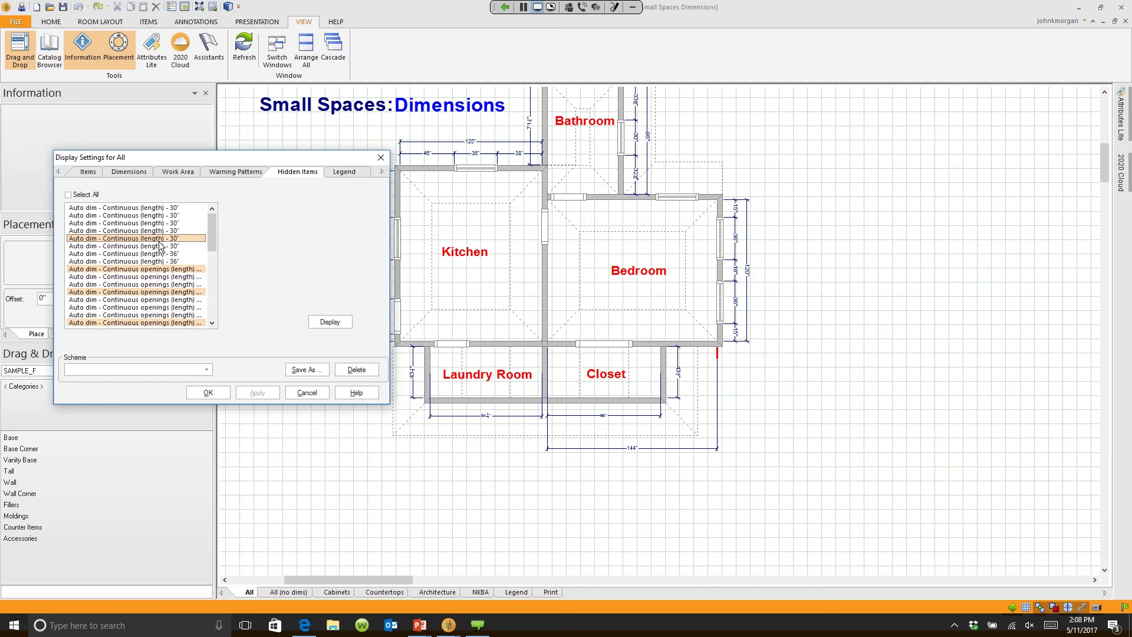
drag(211, 266, 226, 312)
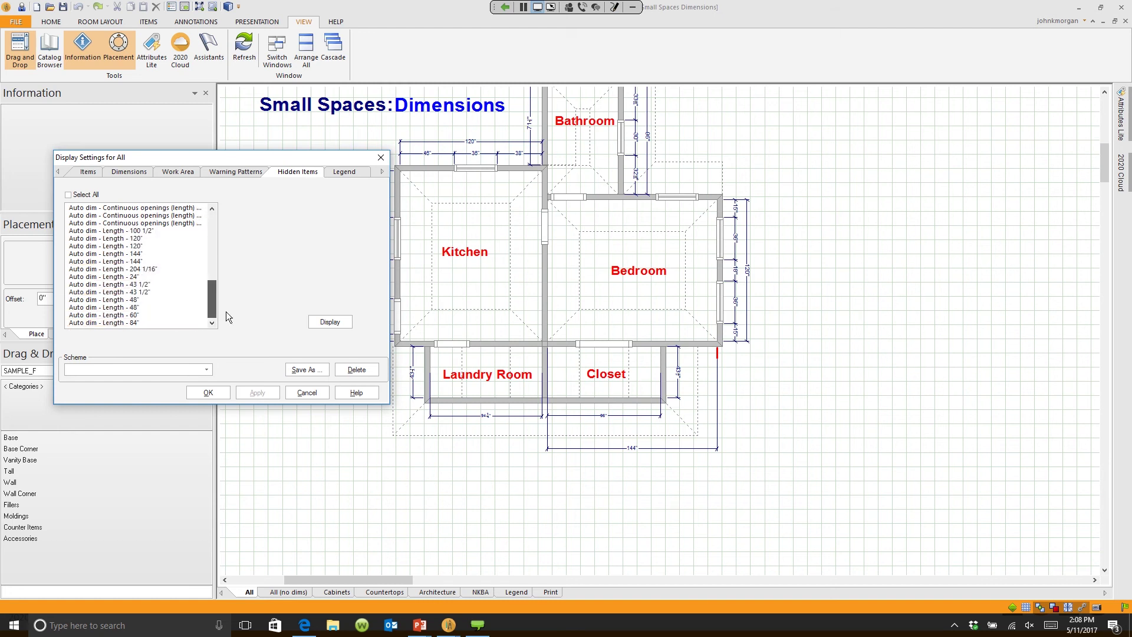
click(158, 272)
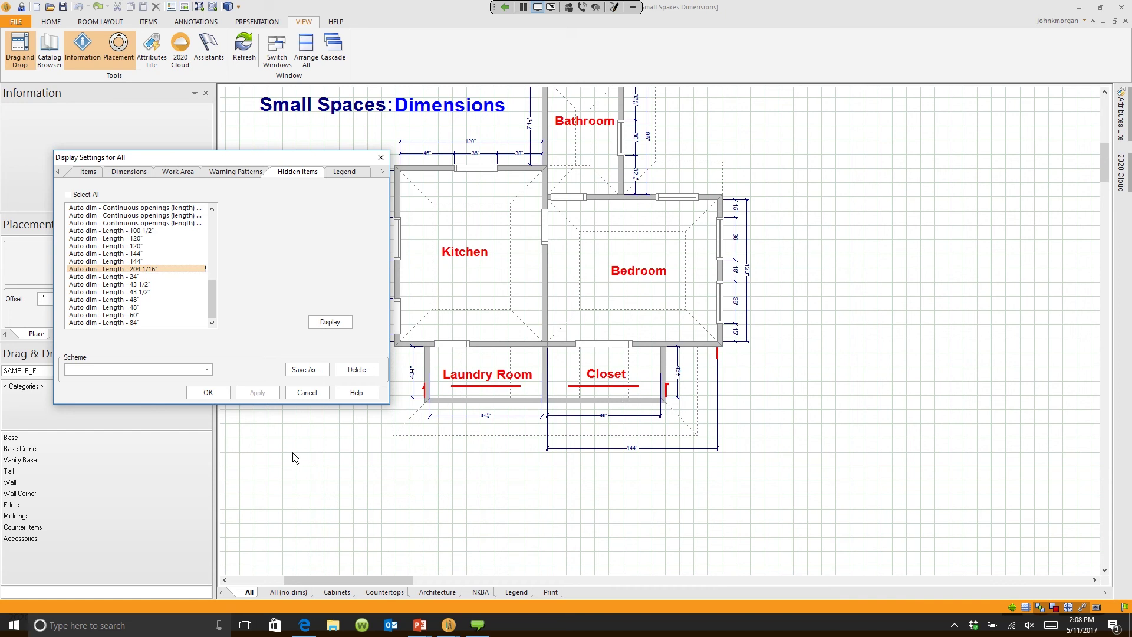
click(313, 396)
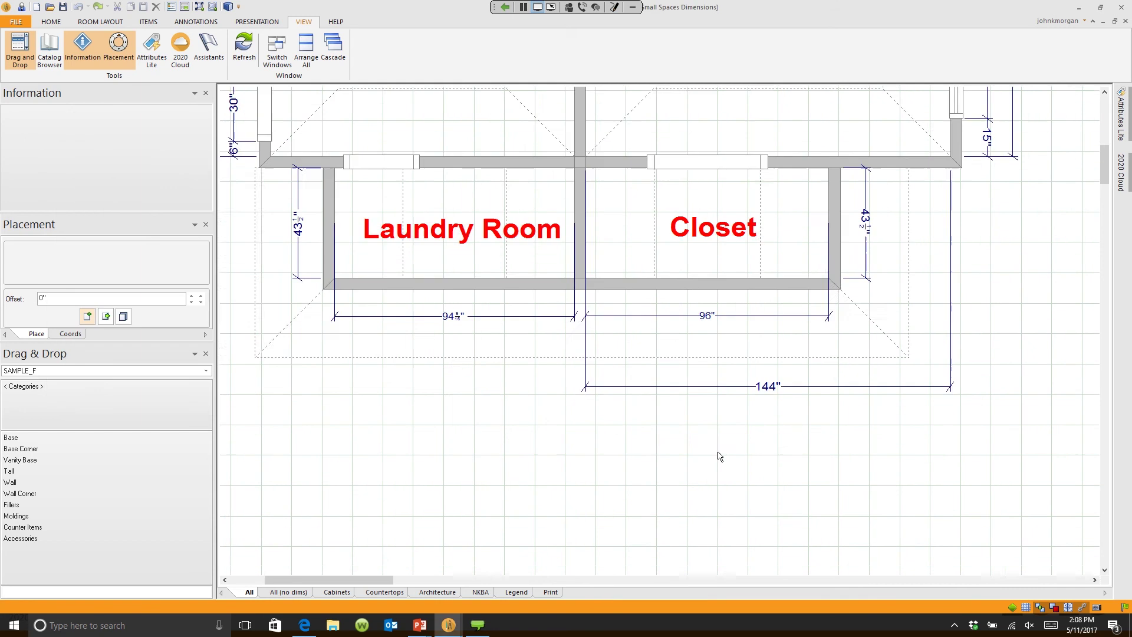
Shorten the right and left extension lines of the Laundry Room's width dimension so they end just outside the exterior wall
scroll(709, 445, up, 1)
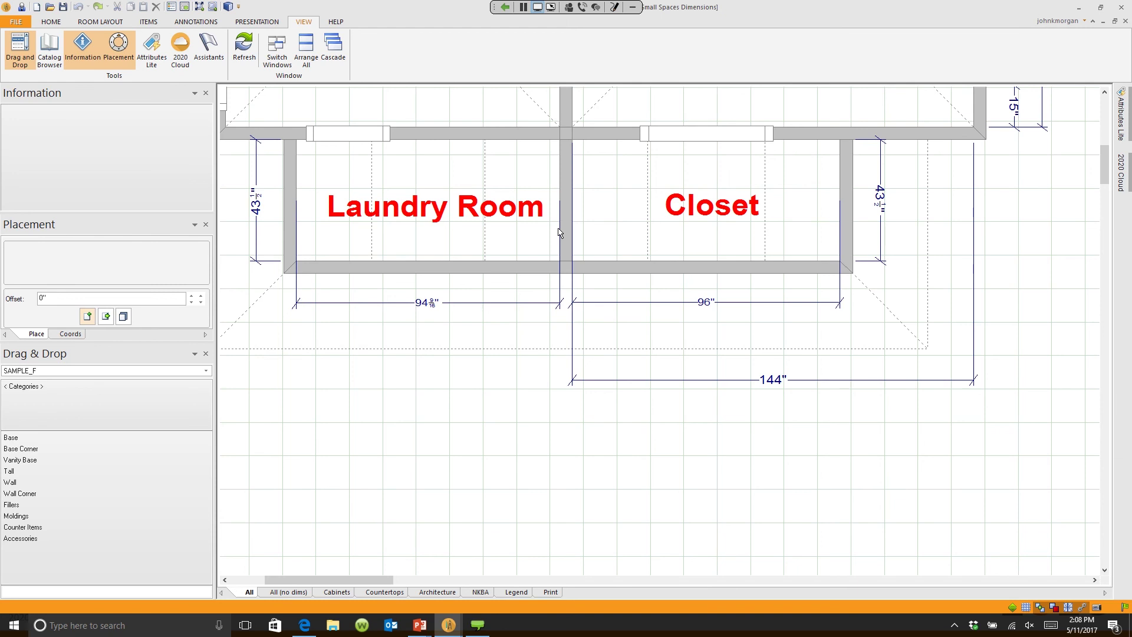
scroll(255, 290, up, 3)
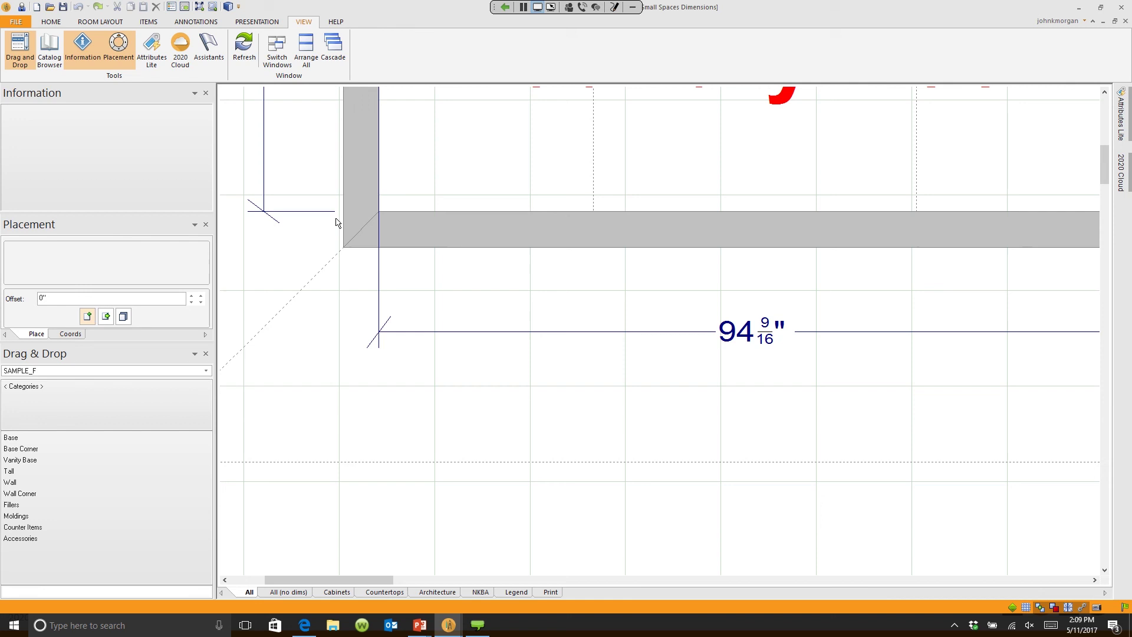
scroll(336, 222, down, 3)
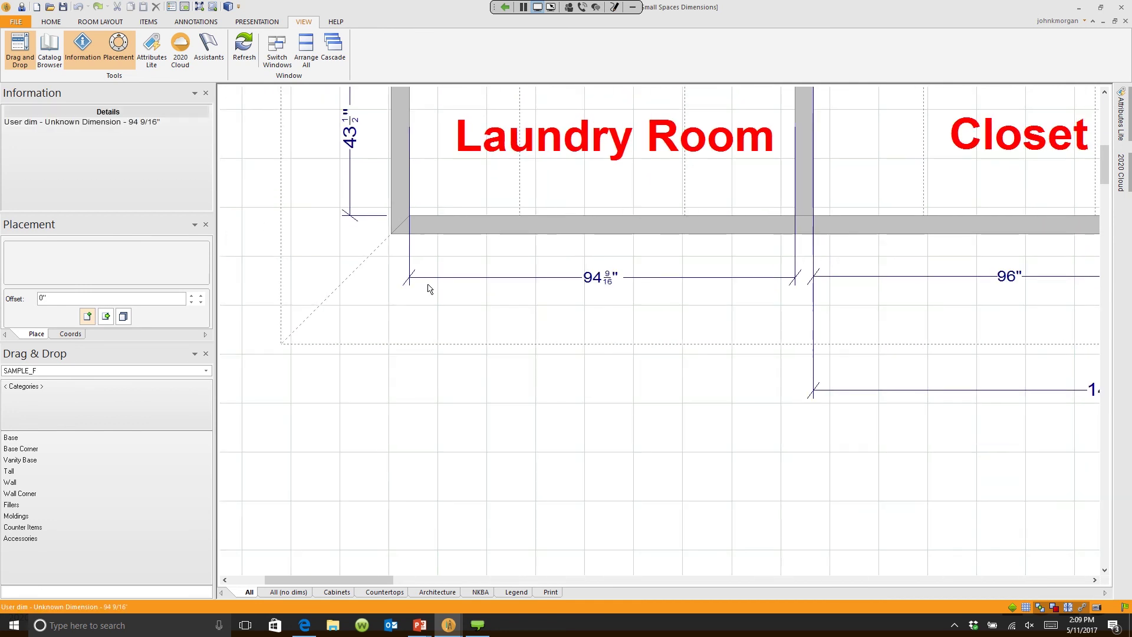
right_click(595, 285)
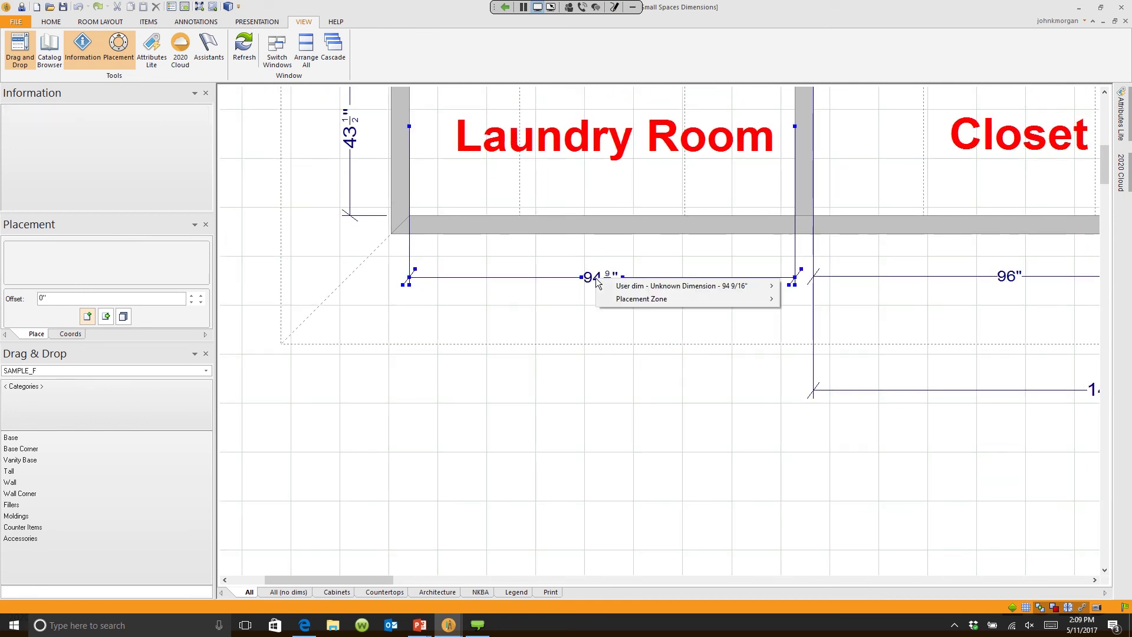
mouse_move(625, 286)
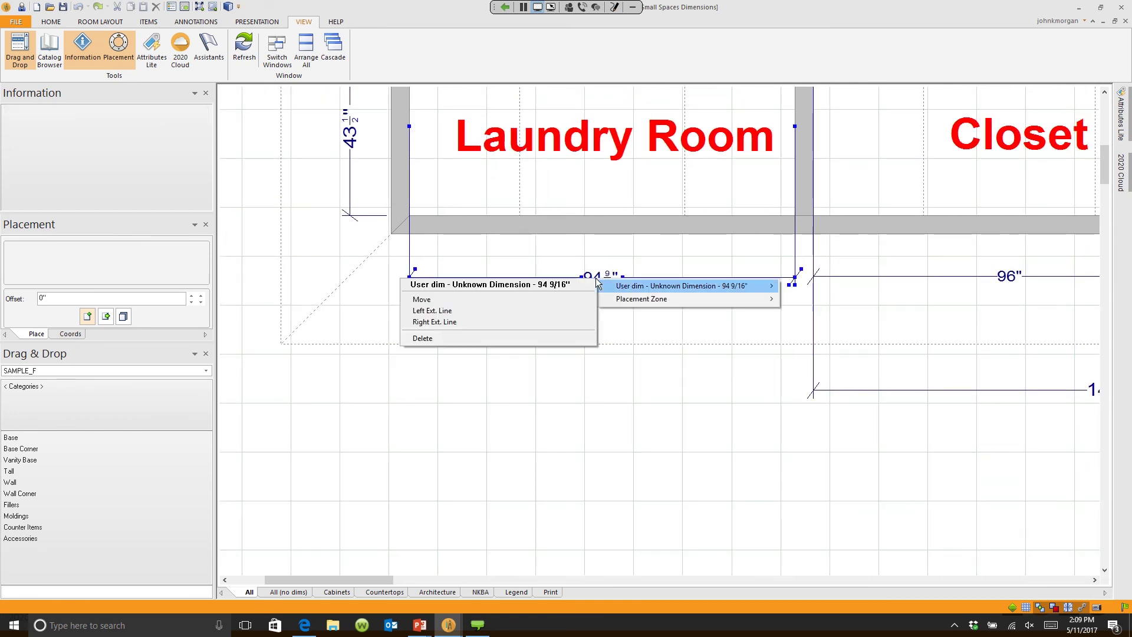
click(454, 321)
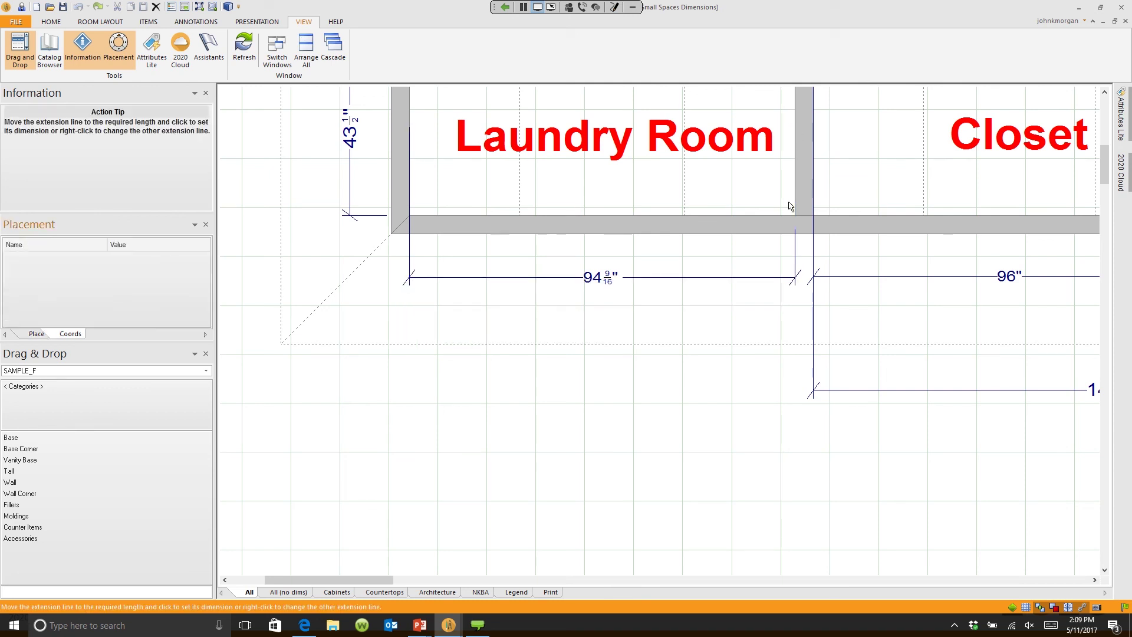
click(802, 244)
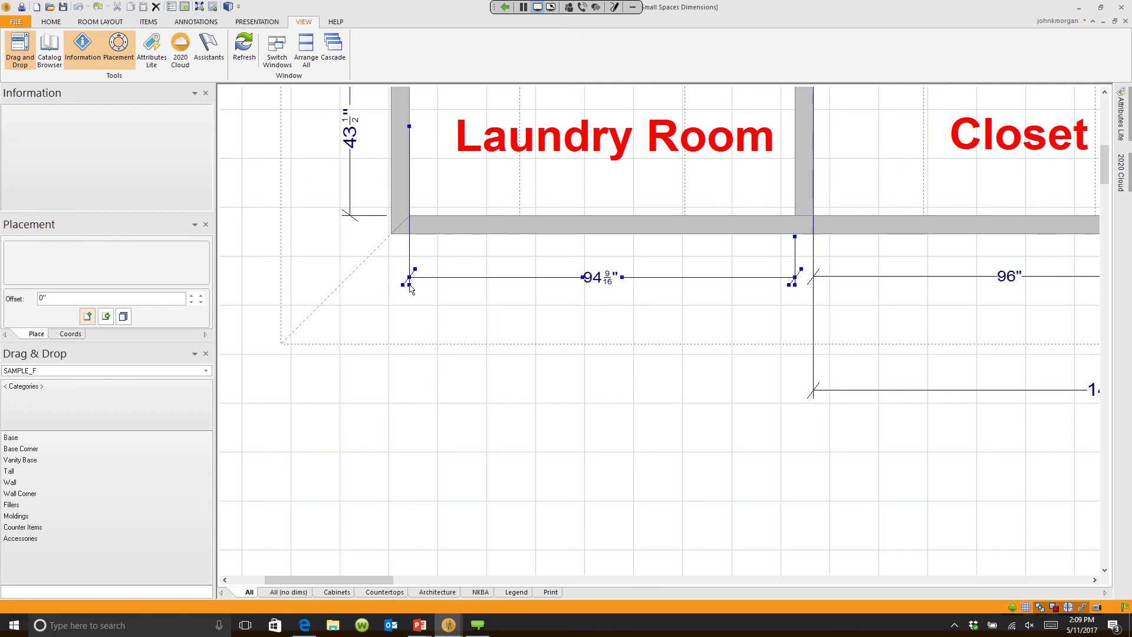
right_click(409, 286)
click(436, 322)
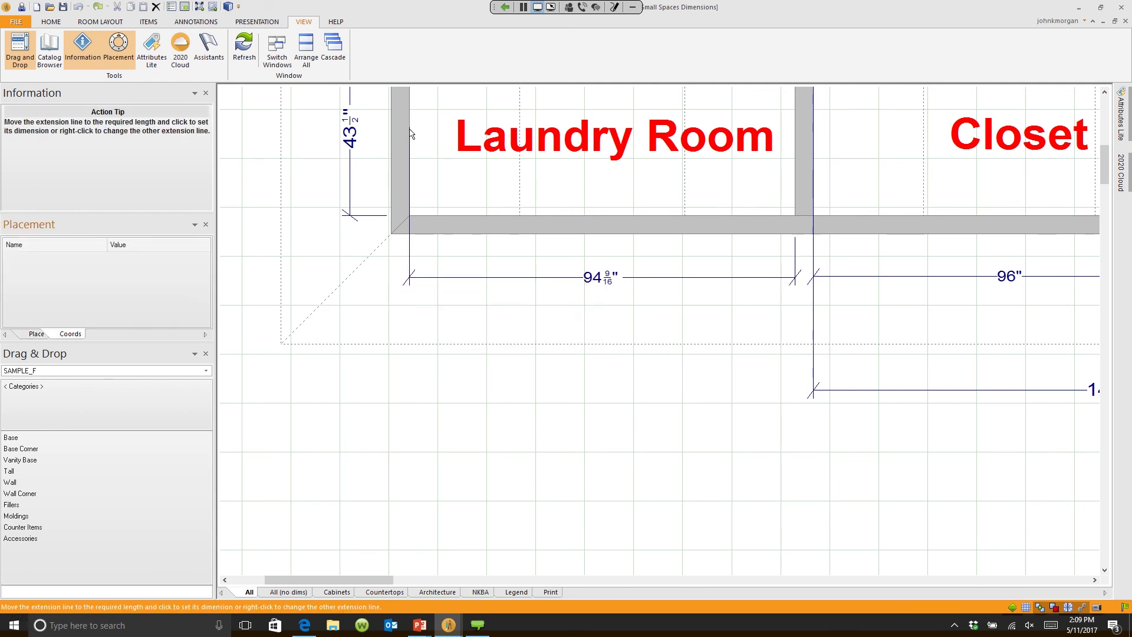
click(416, 246)
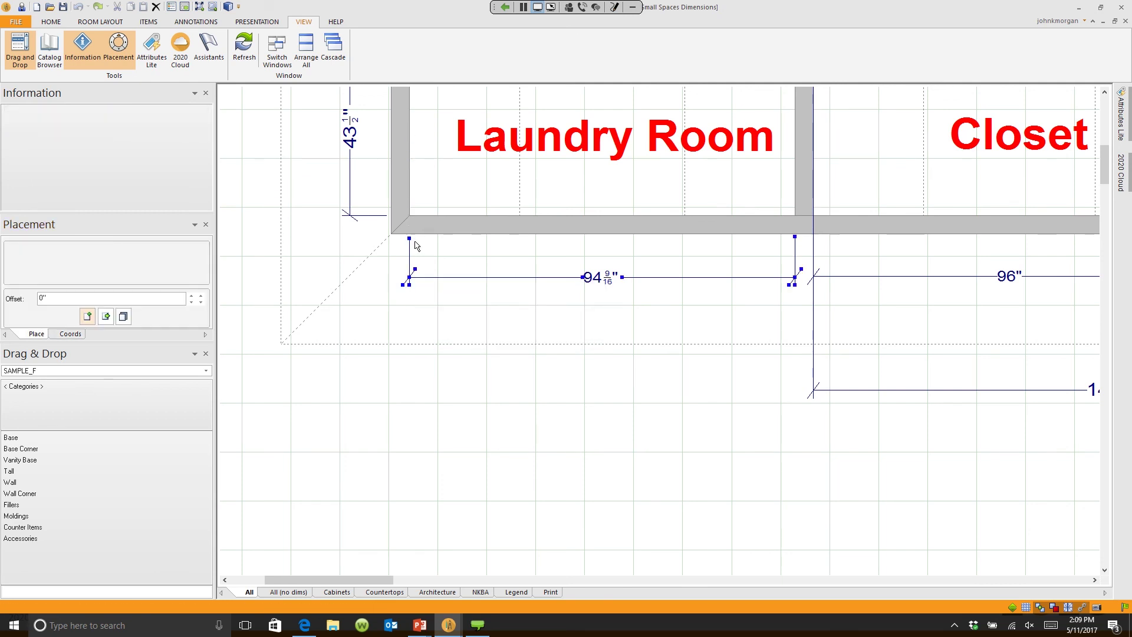
Shorten the right extension line of the Closet's 96" dimension so it ends just outside the exterior wall
scroll(996, 260, up, 2)
middle_drag(997, 260, 680, 242)
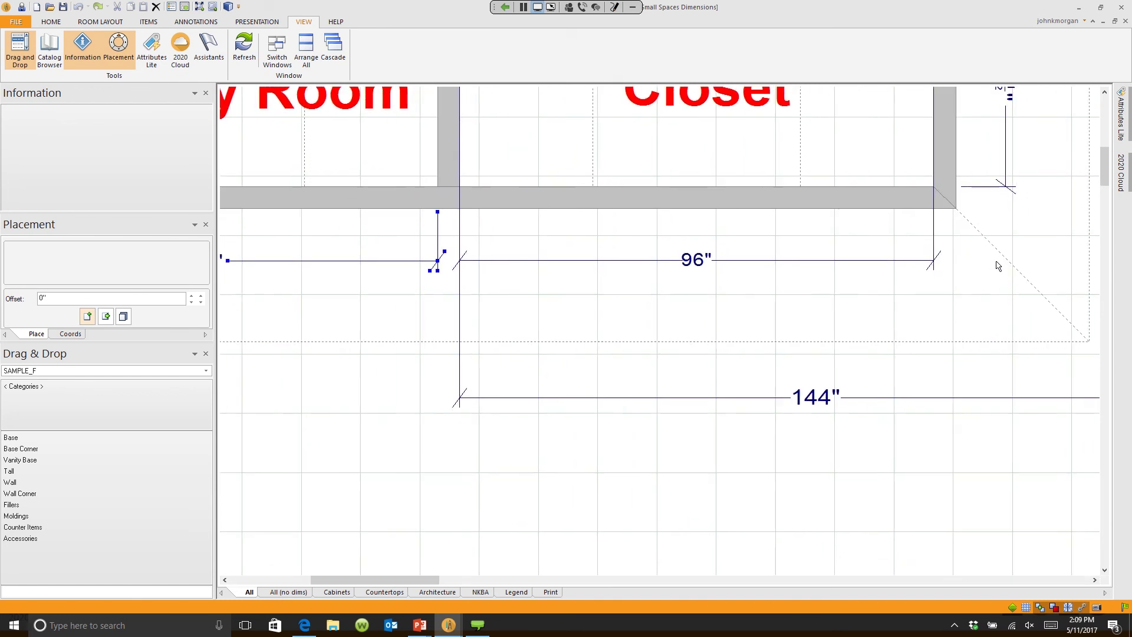
right_click(706, 261)
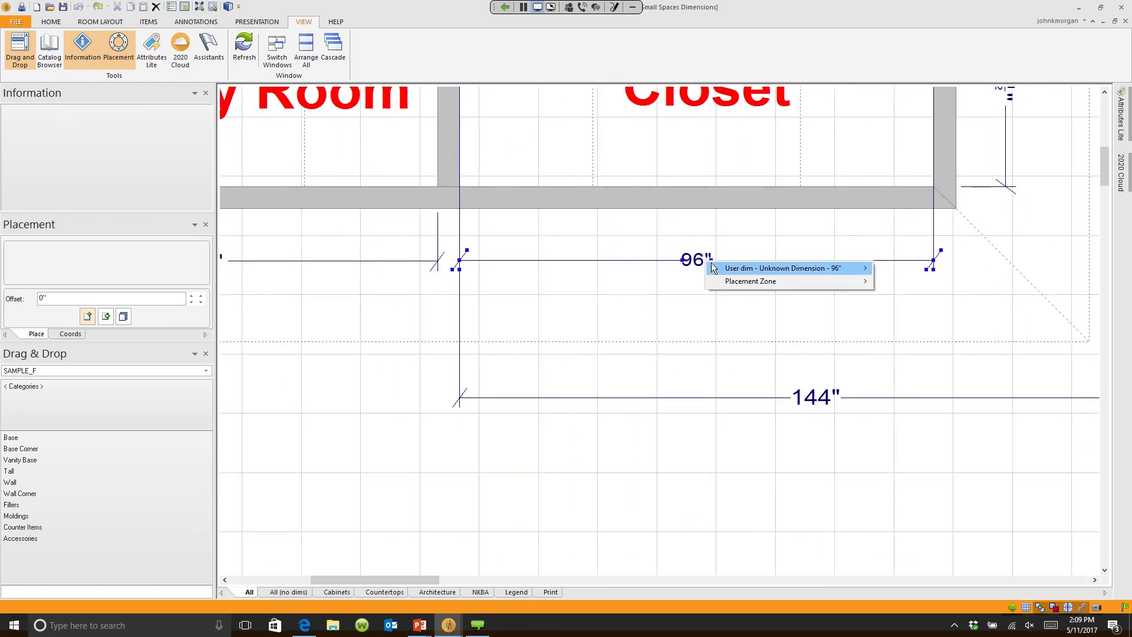
mouse_move(713, 267)
click(661, 292)
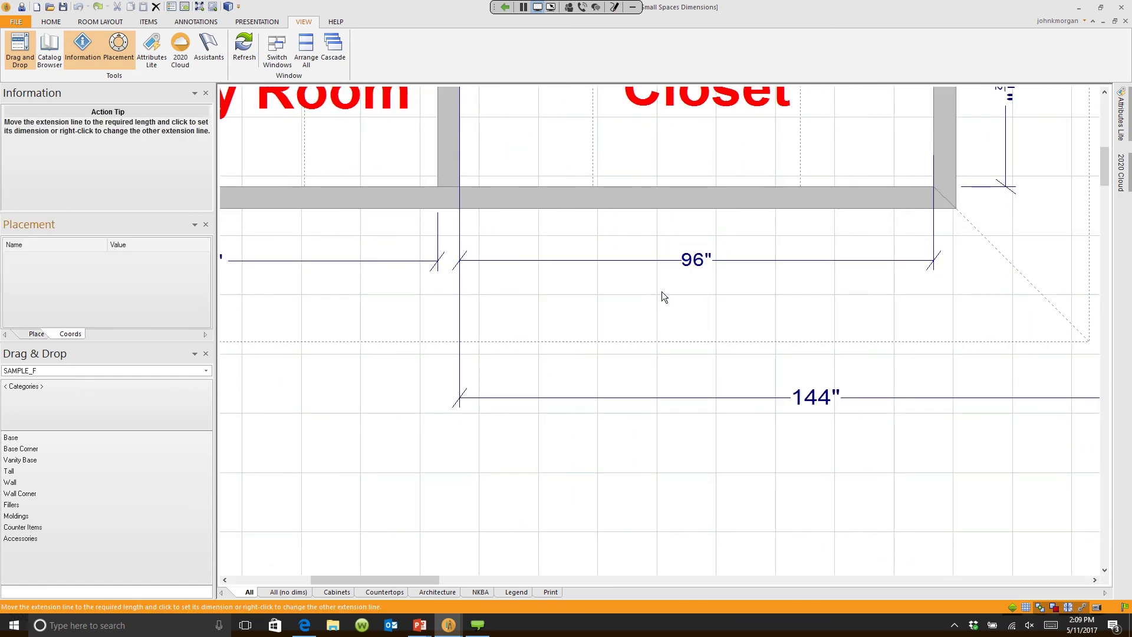
click(947, 217)
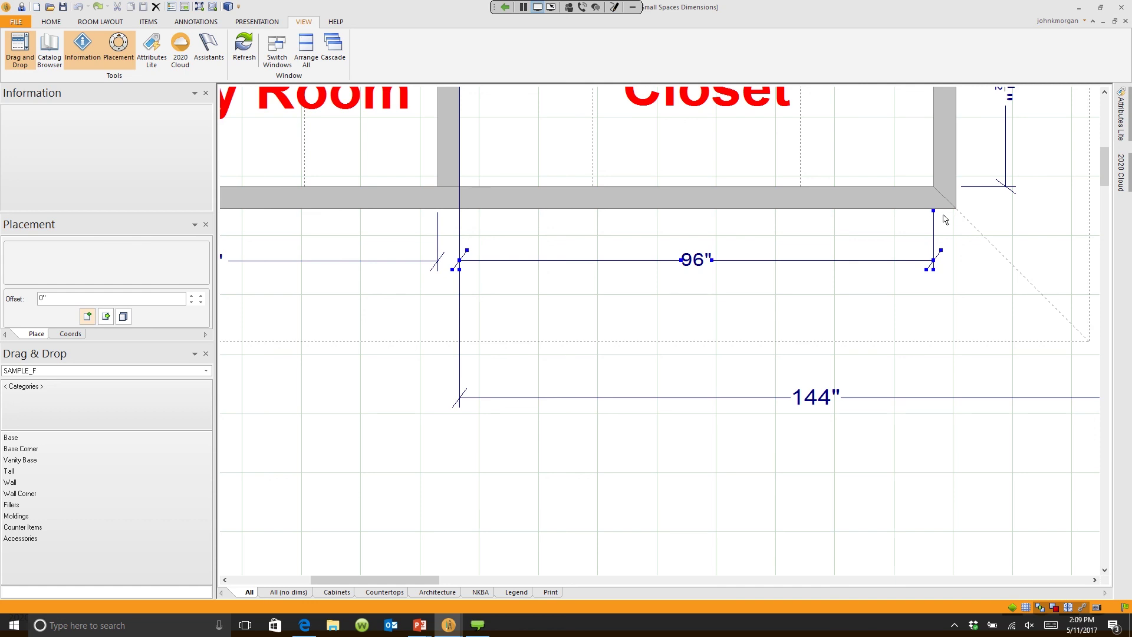
right_click(698, 261)
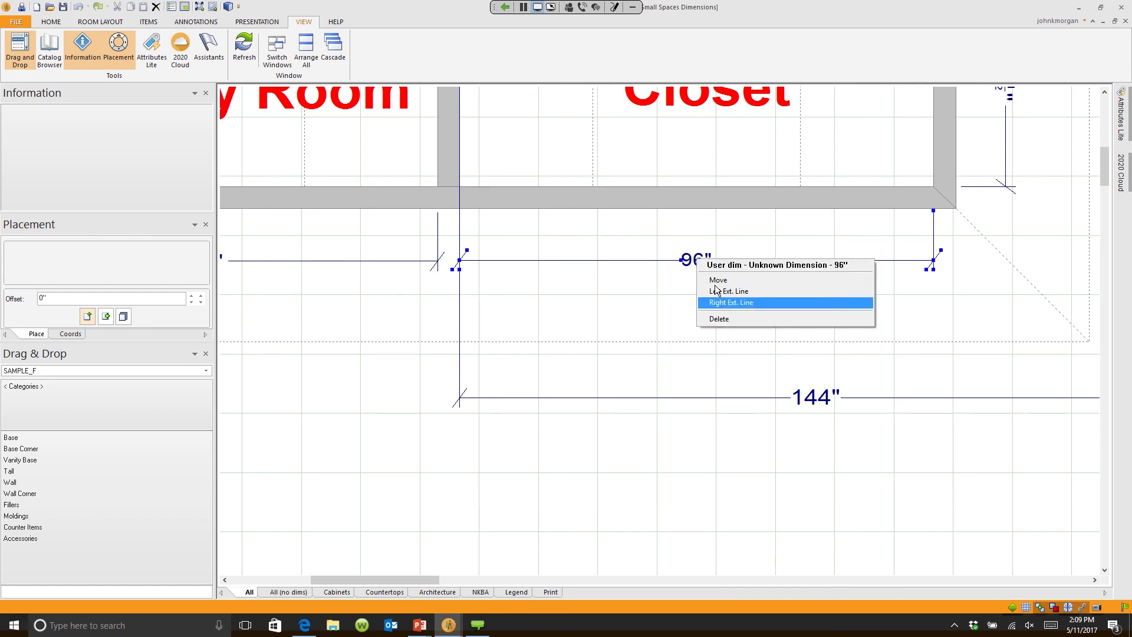
click(731, 303)
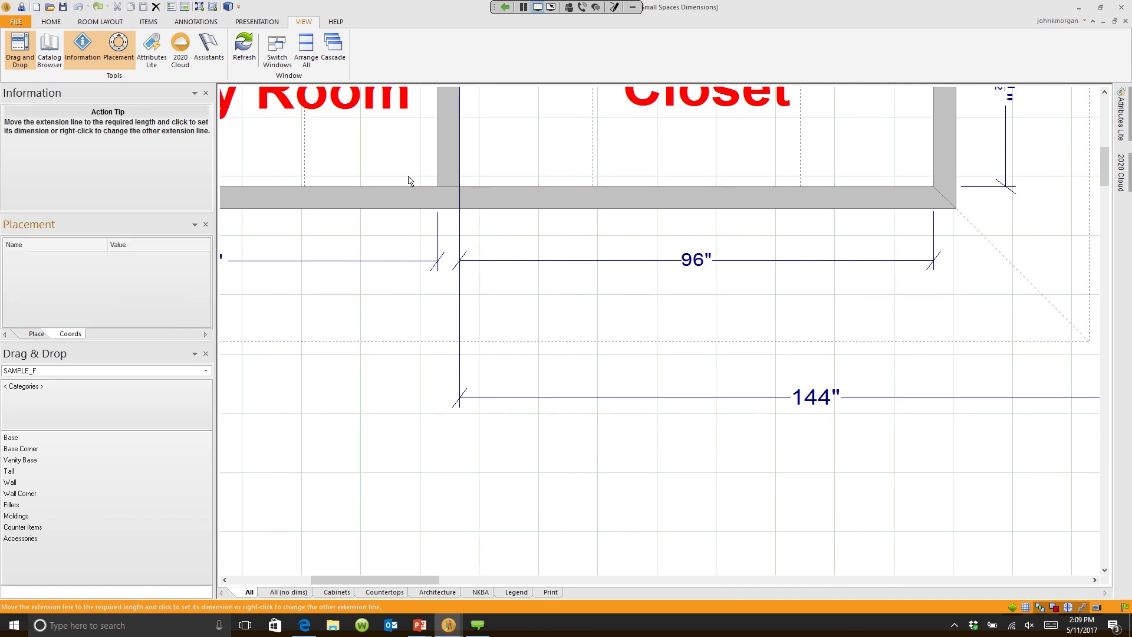
click(459, 228)
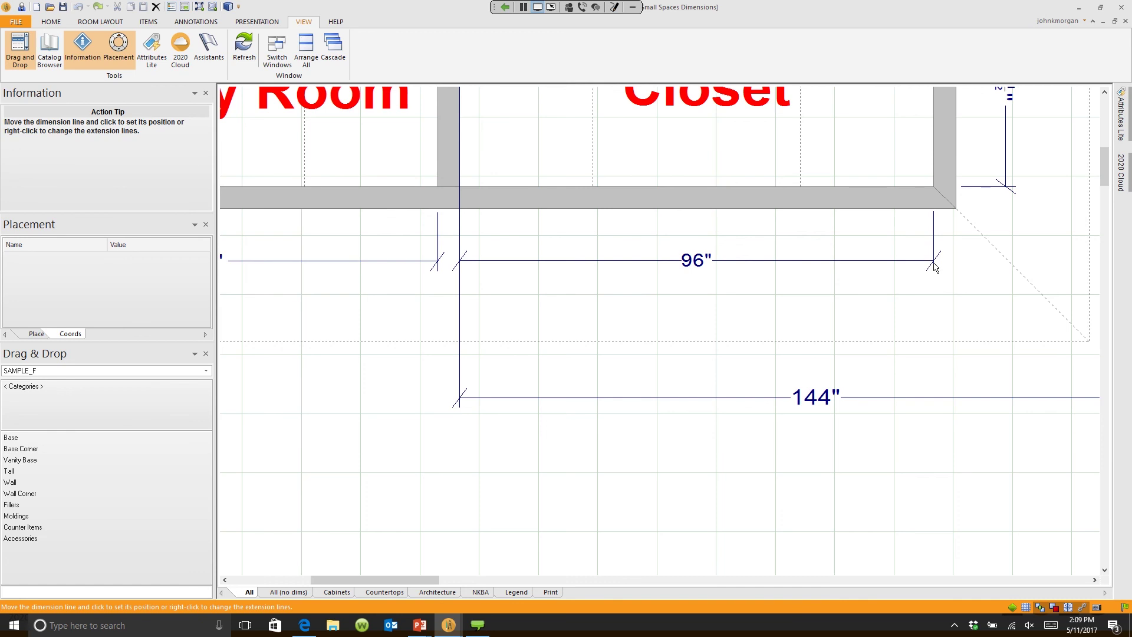
click(971, 302)
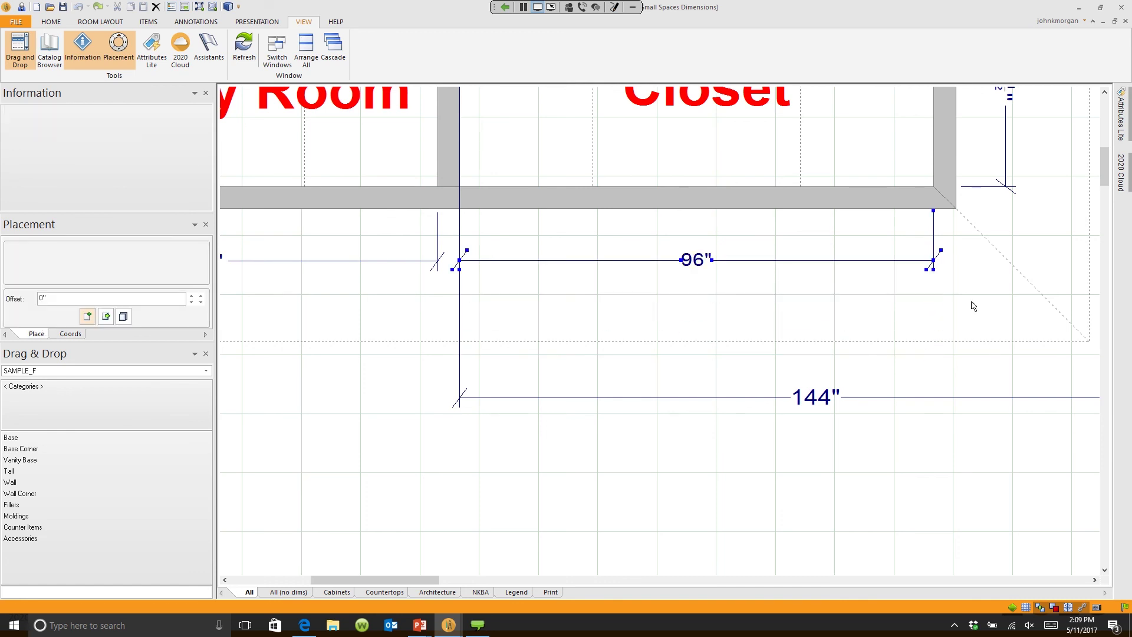
Shorten the left extension line of the Closet's 96" dimension so it ends just outside the exterior wall
right_click(687, 259)
click(714, 302)
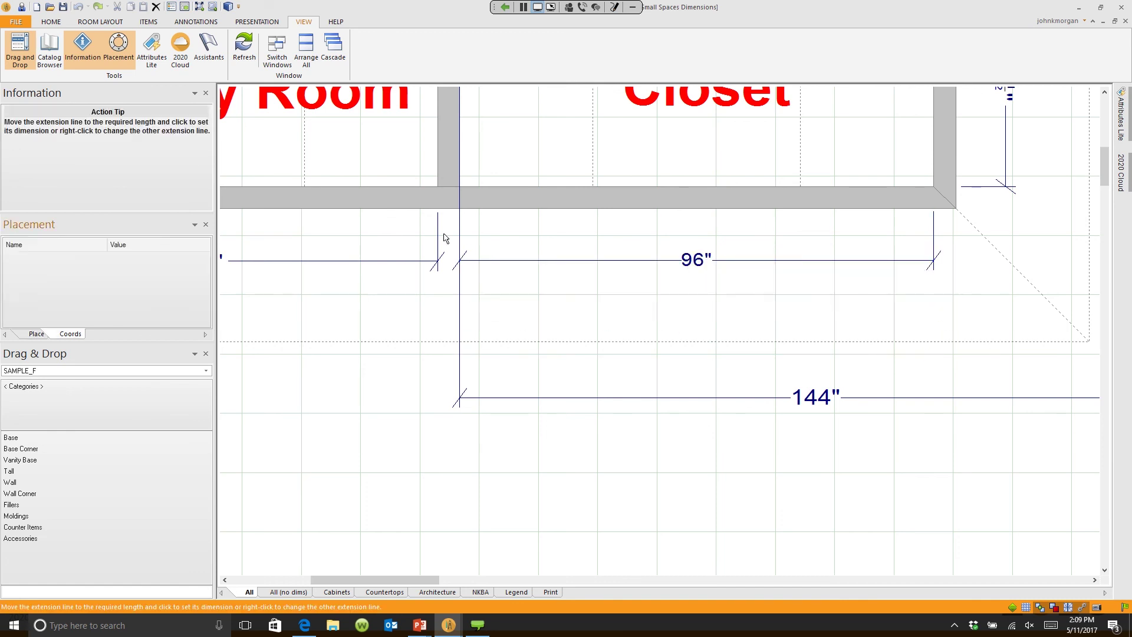
click(460, 220)
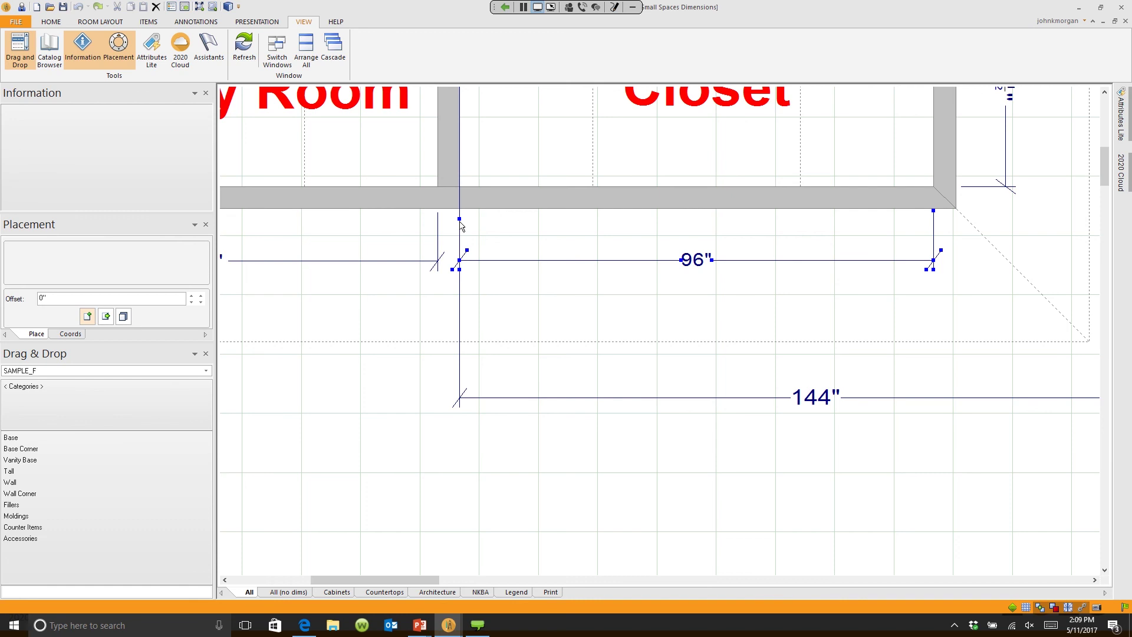
Shorten the left extension line of the 144" dimension below the Closet so it ends just outside the exterior wall
right_click(805, 402)
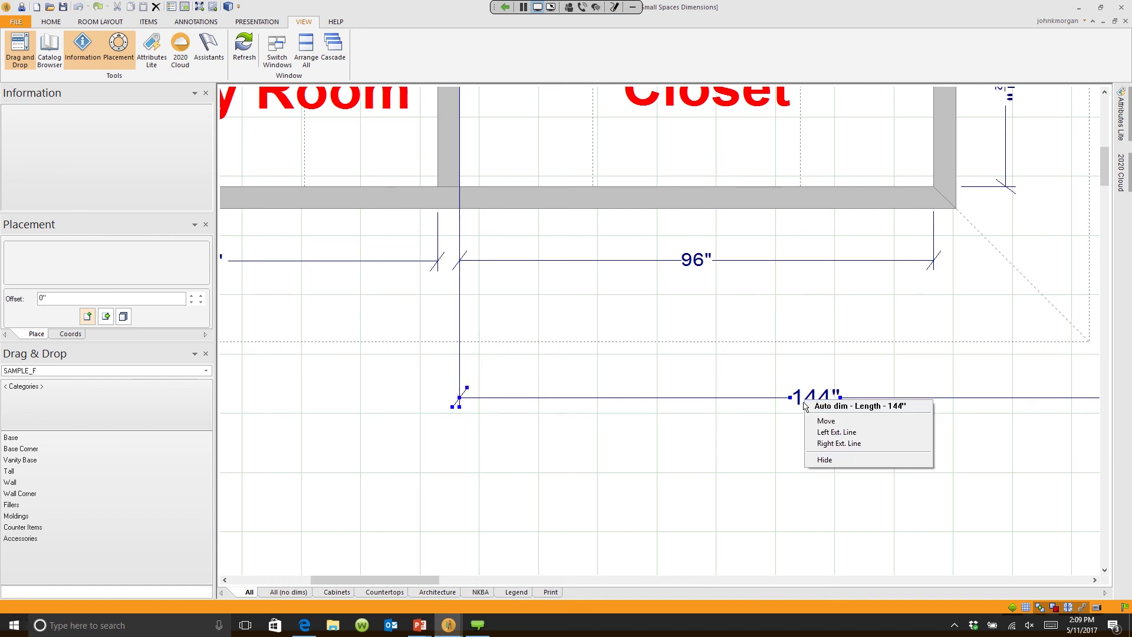
click(817, 433)
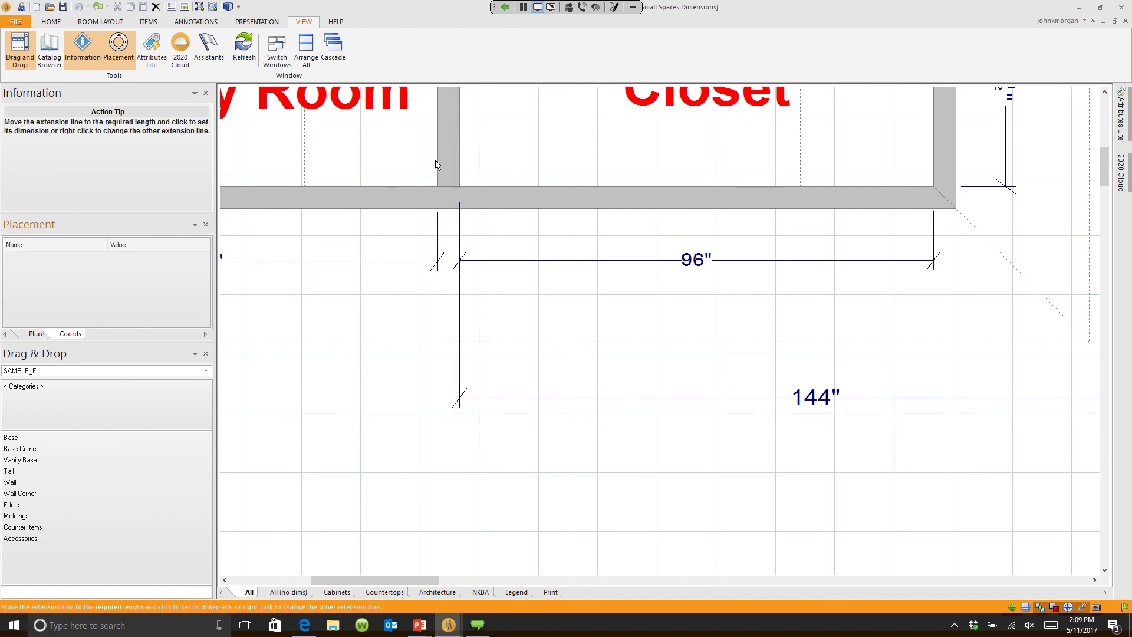
click(453, 216)
click(388, 385)
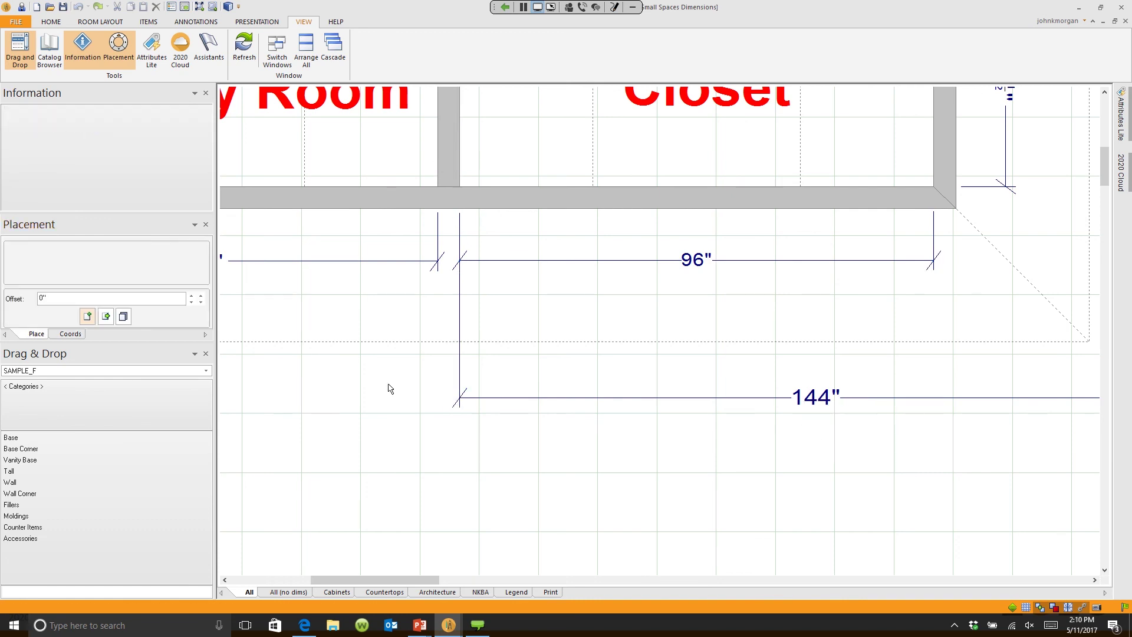
scroll(413, 422, down, 5)
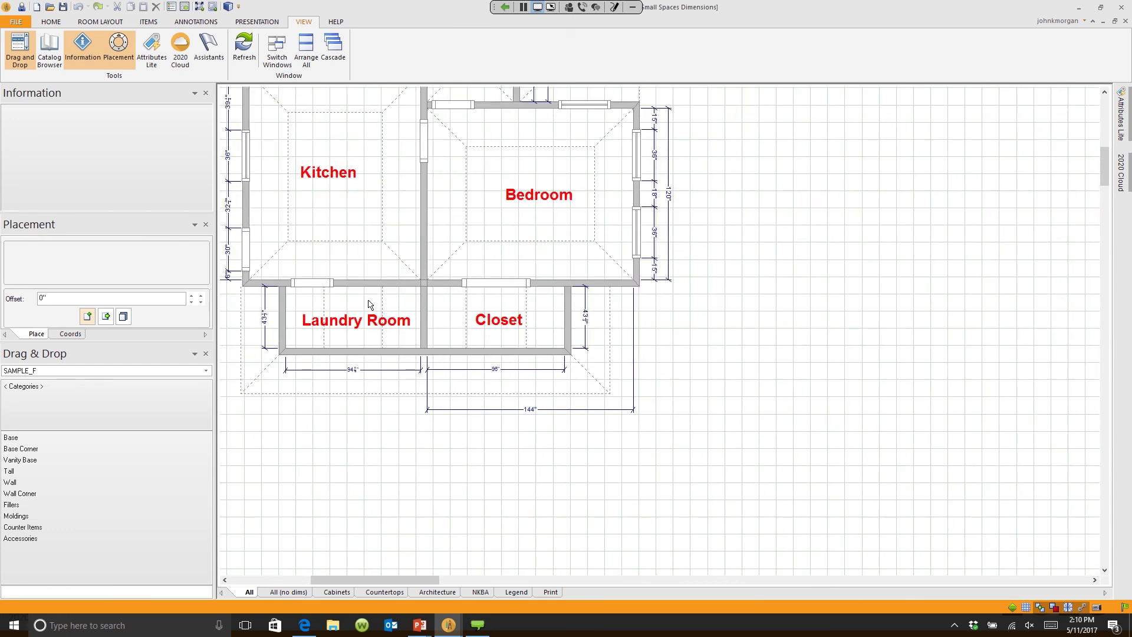
middle_drag(450, 275, 659, 374)
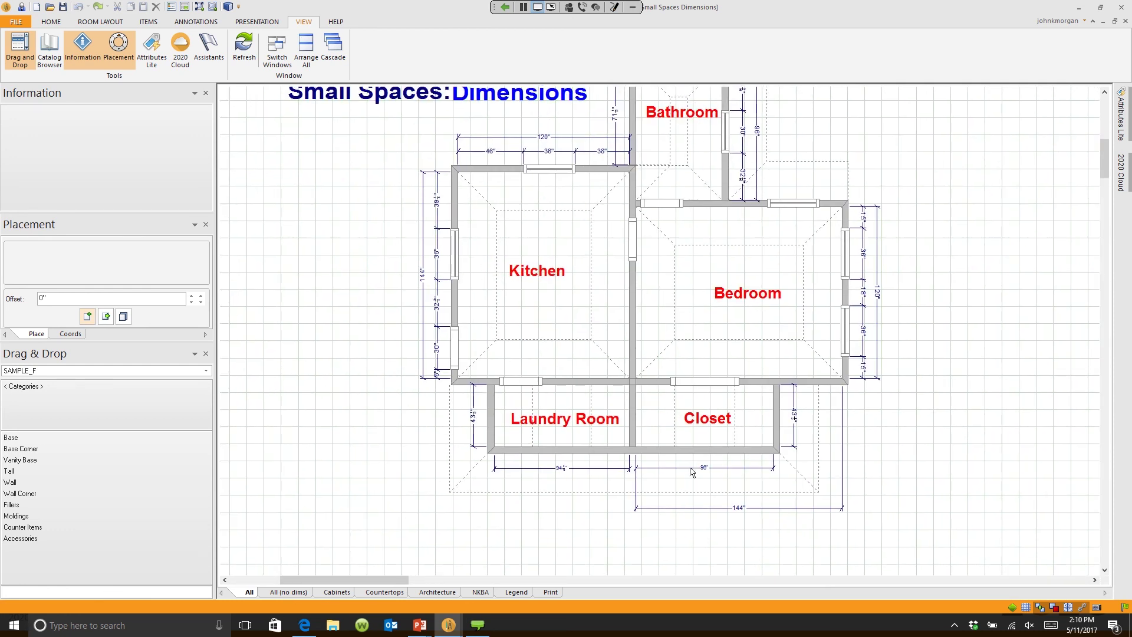